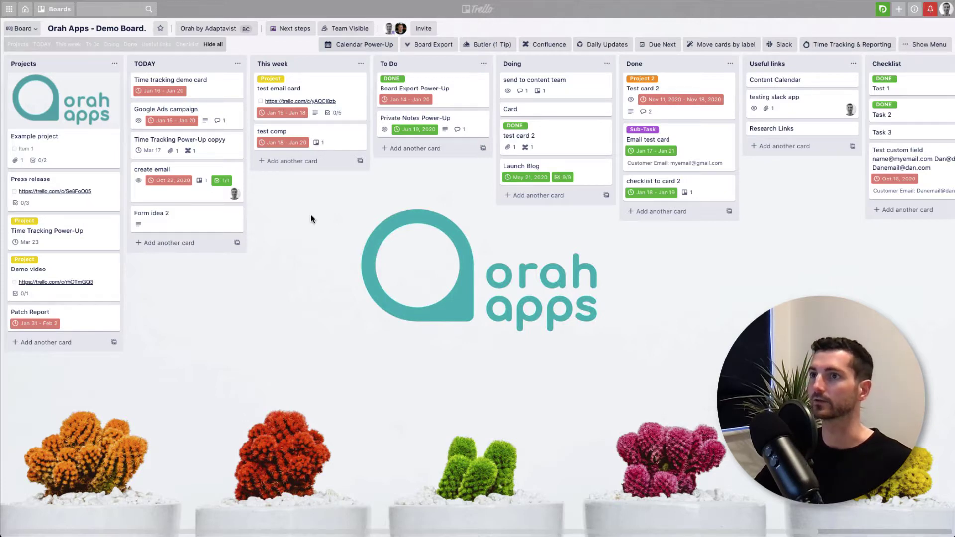
Open the test comp card's details in Trello, then close the card again.
click(338, 142)
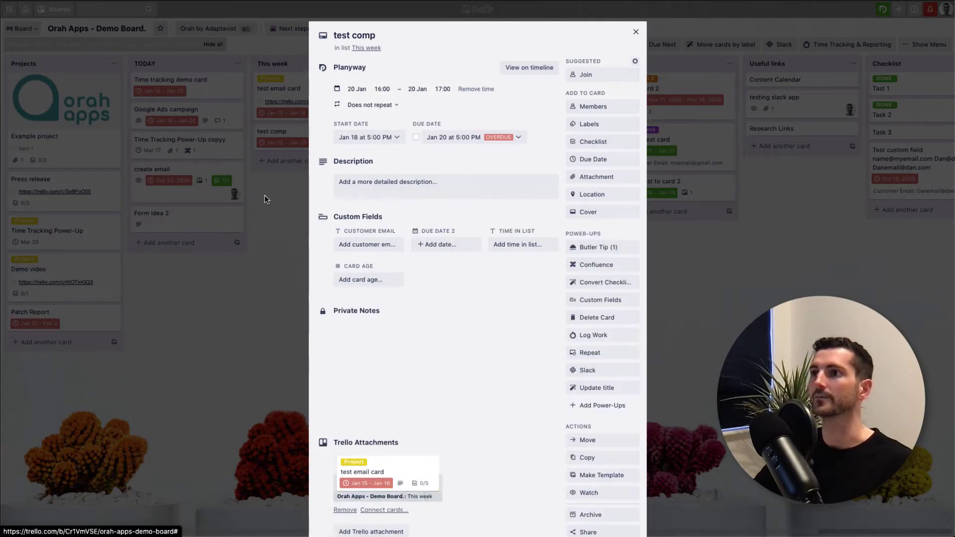
click(266, 199)
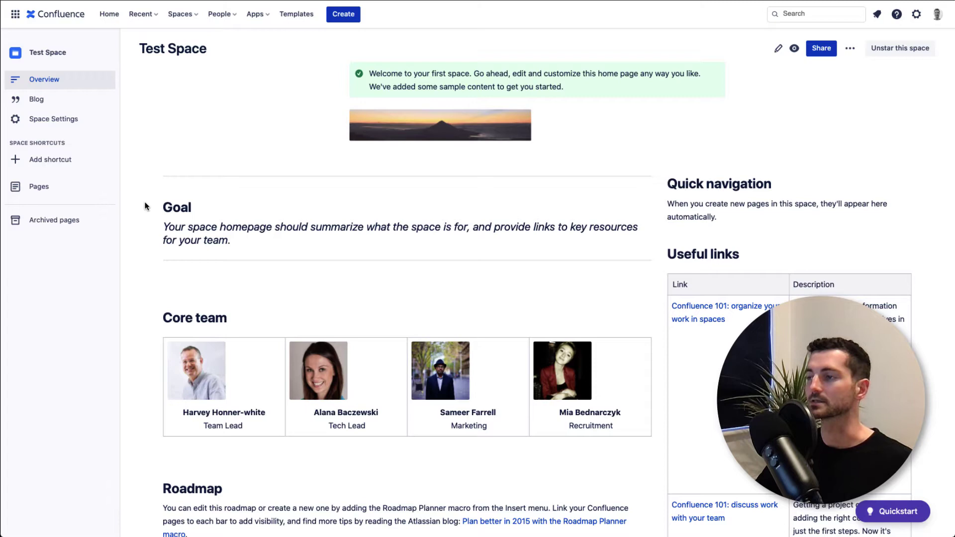
scroll(144, 206, down, 4)
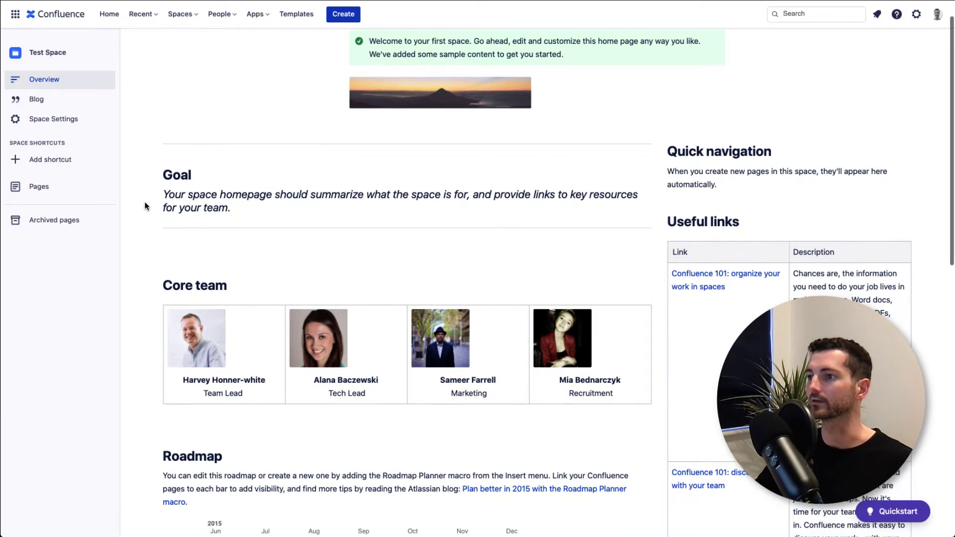
scroll(145, 206, down, 4)
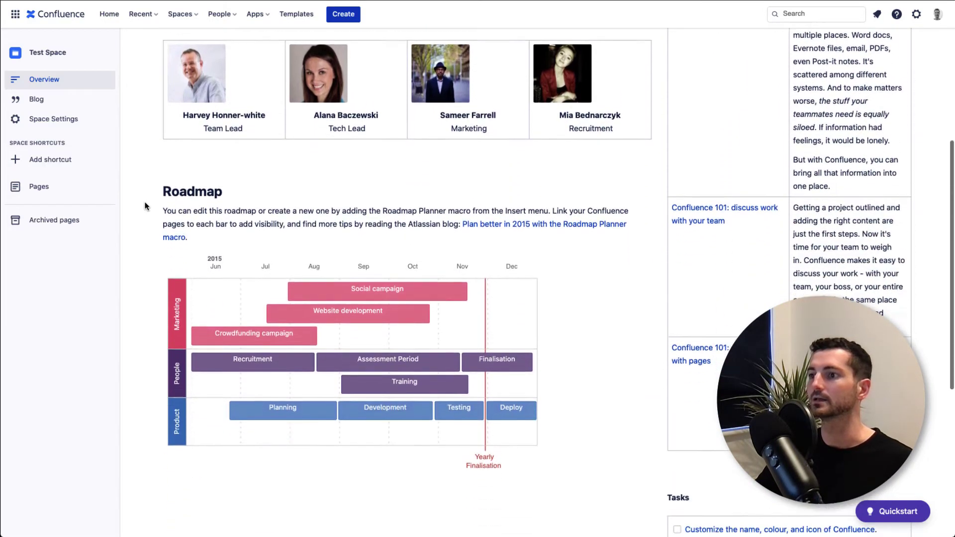
scroll(145, 206, down, 7)
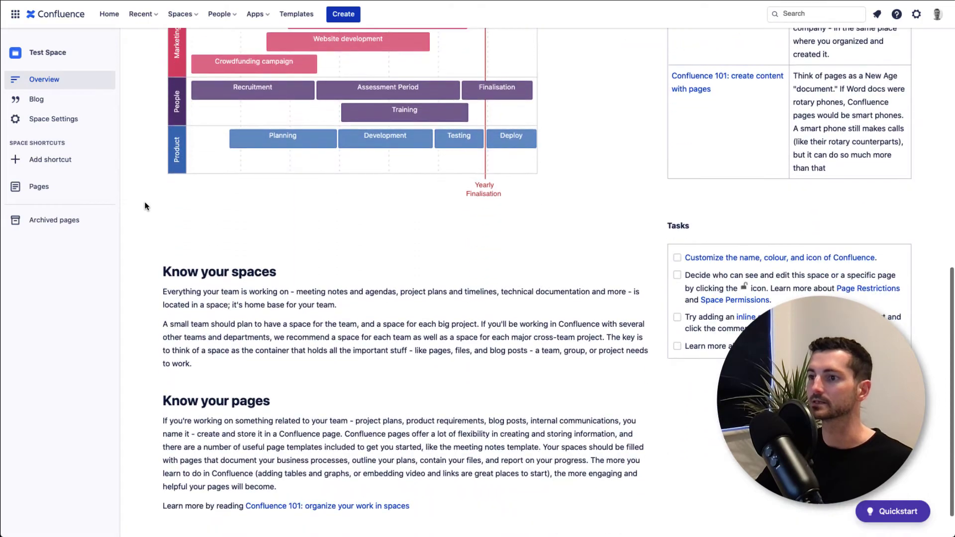
scroll(145, 206, up, 15)
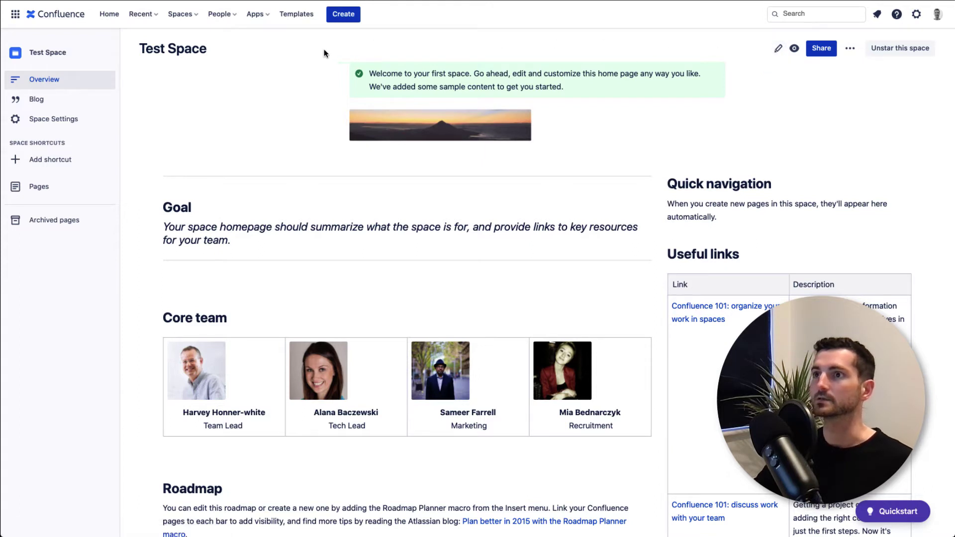
Find the Trello system app under Manage apps, then open the Find new apps marketplace.
click(257, 14)
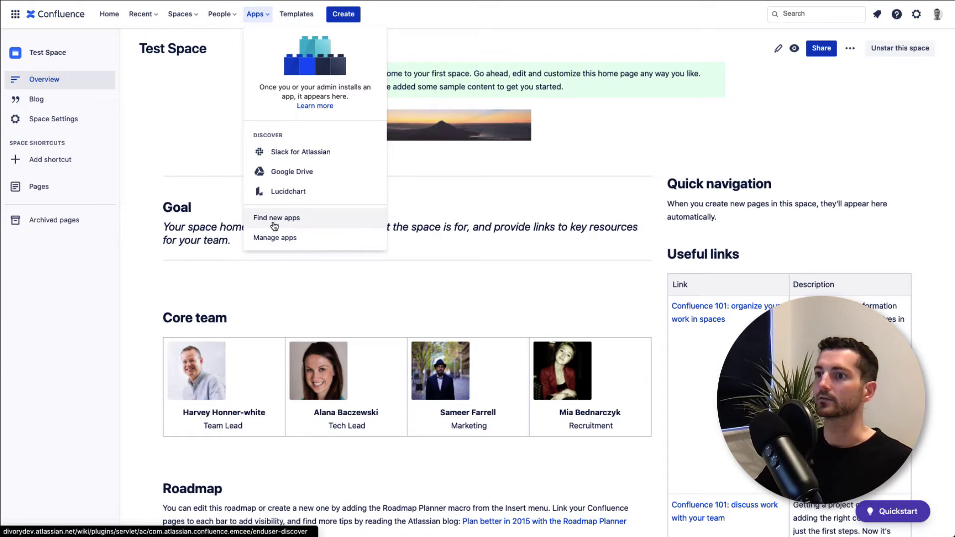
click(279, 238)
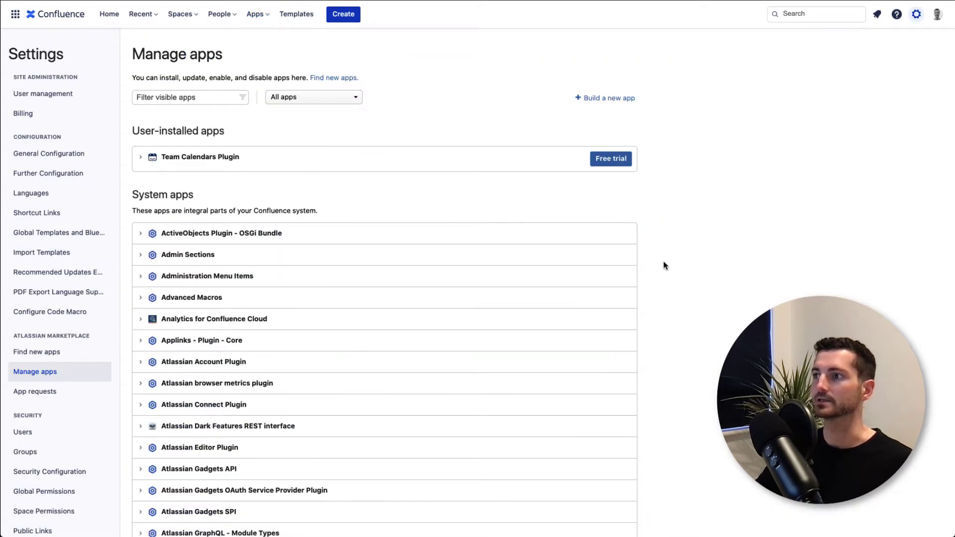
scroll(661, 262, down, 15)
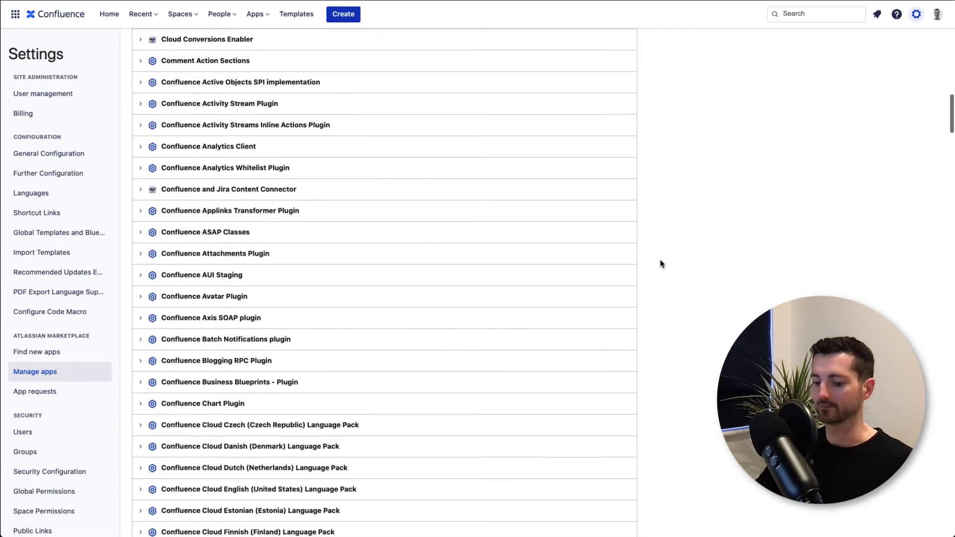
key(super+f)
text(trello)
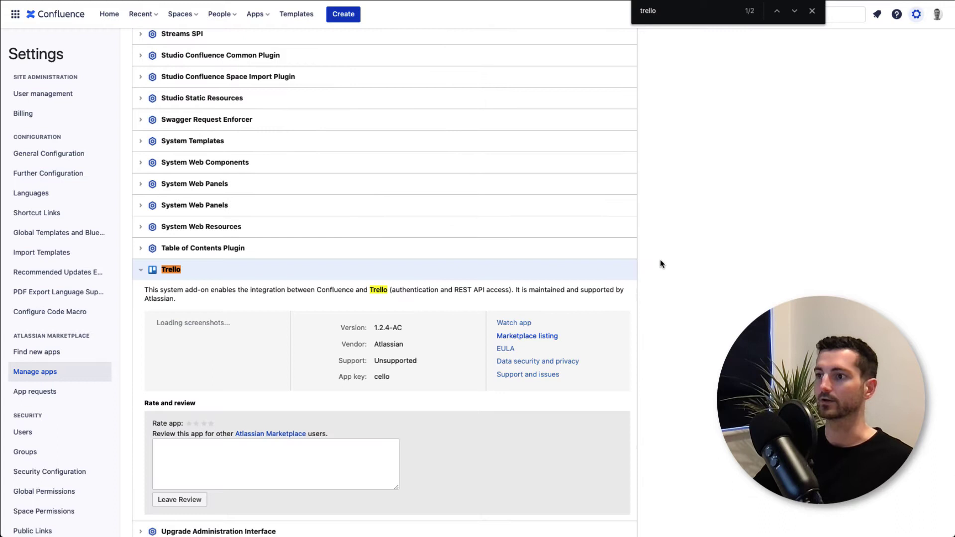
scroll(658, 252, down, 3)
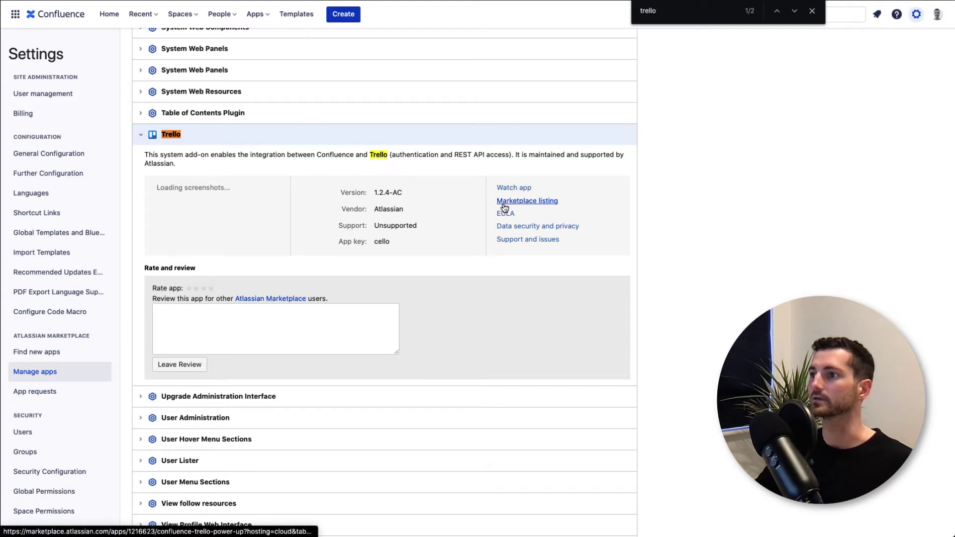
click(260, 16)
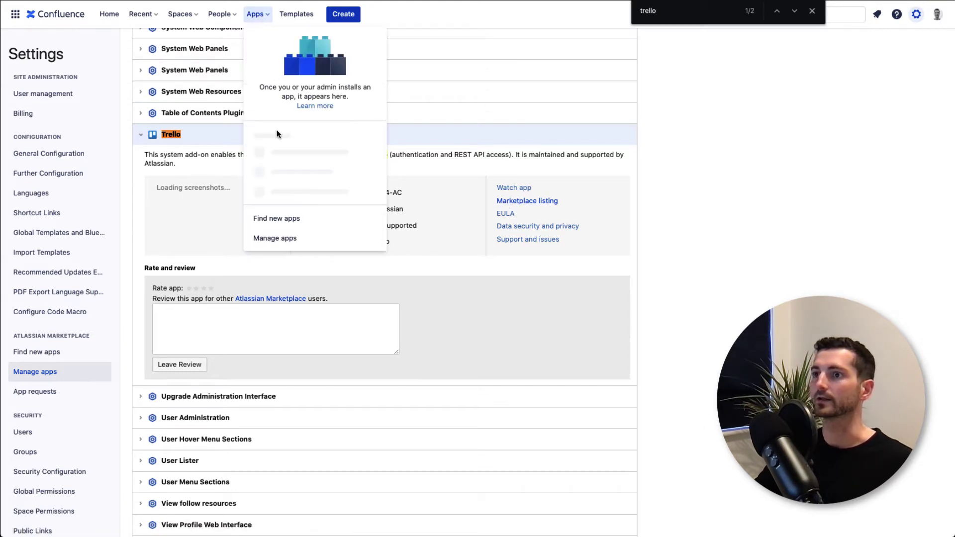
click(280, 220)
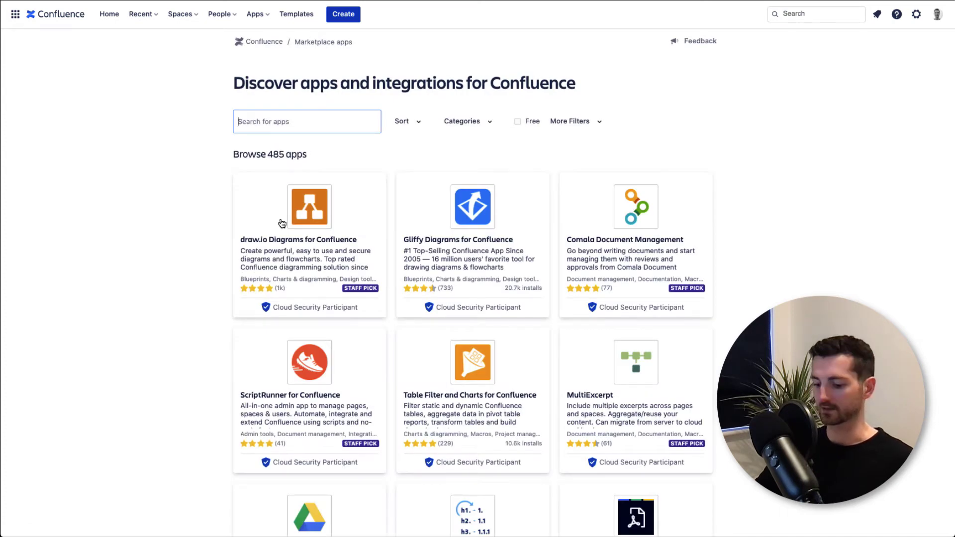
Search the marketplace for 'trello' and open the Confluence Trello Power-Up listing showing Added.
text(trello)
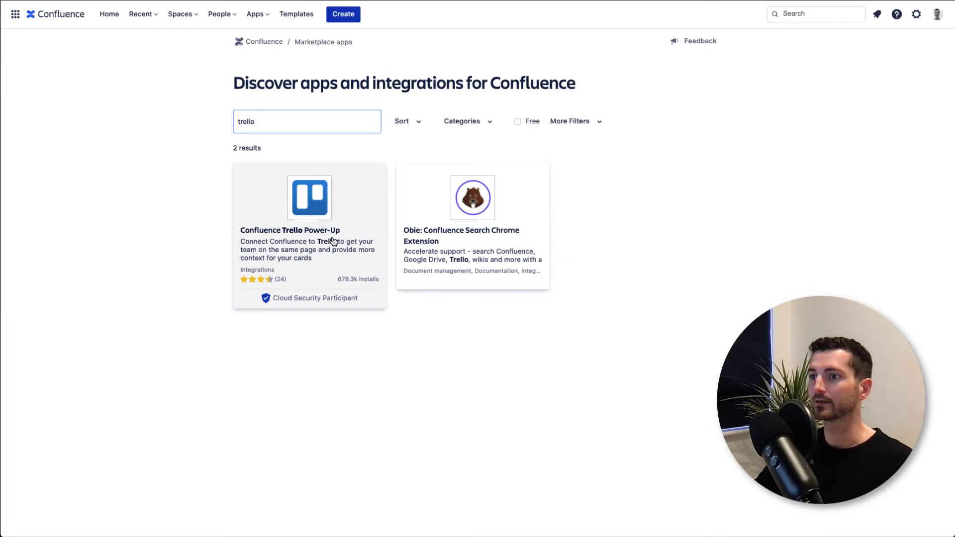
click(310, 237)
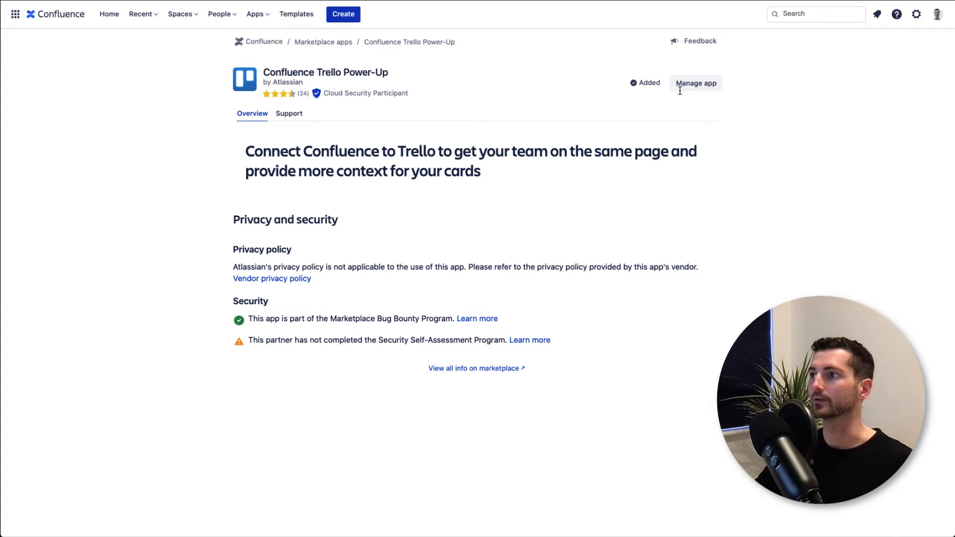
mouse_move(645, 83)
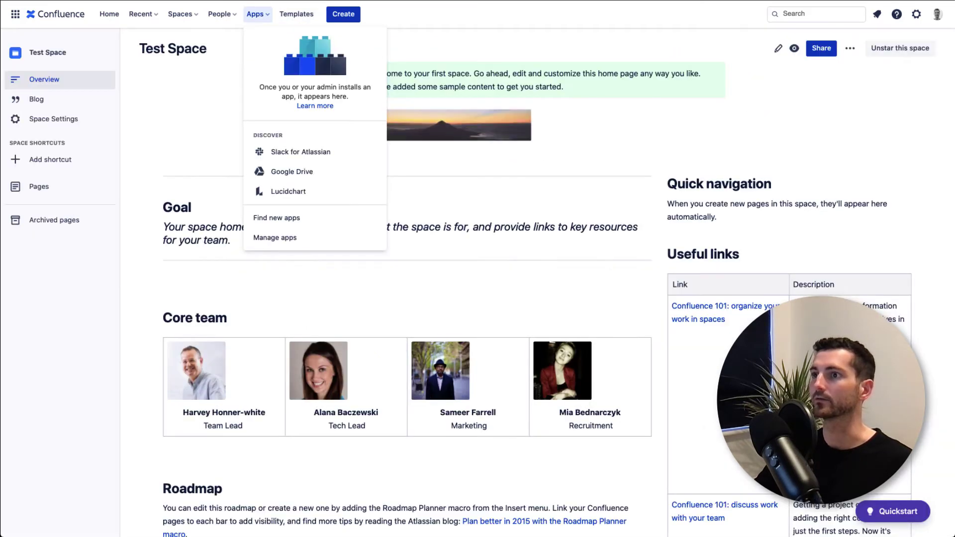
Start editing the Test Space home page with the cursor on the empty line under Goal.
click(162, 146)
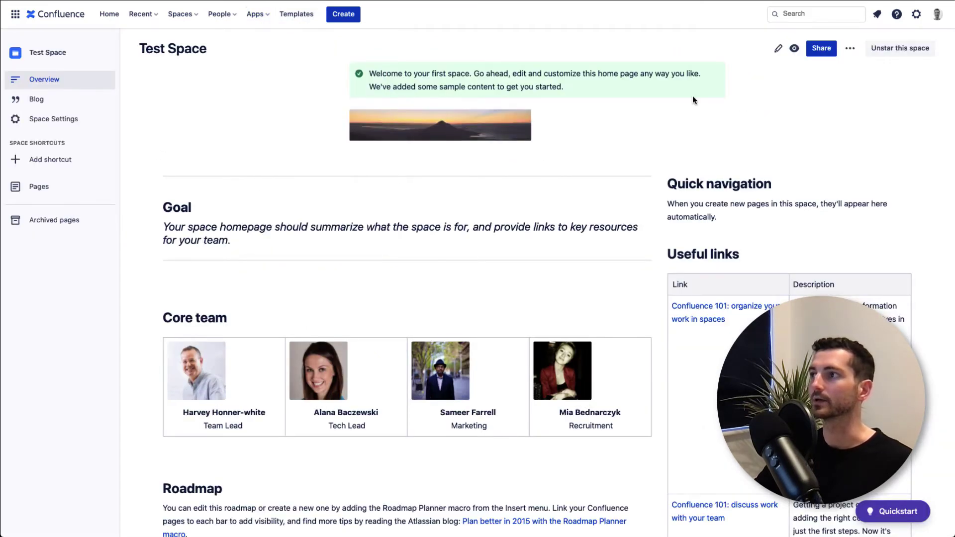
click(778, 51)
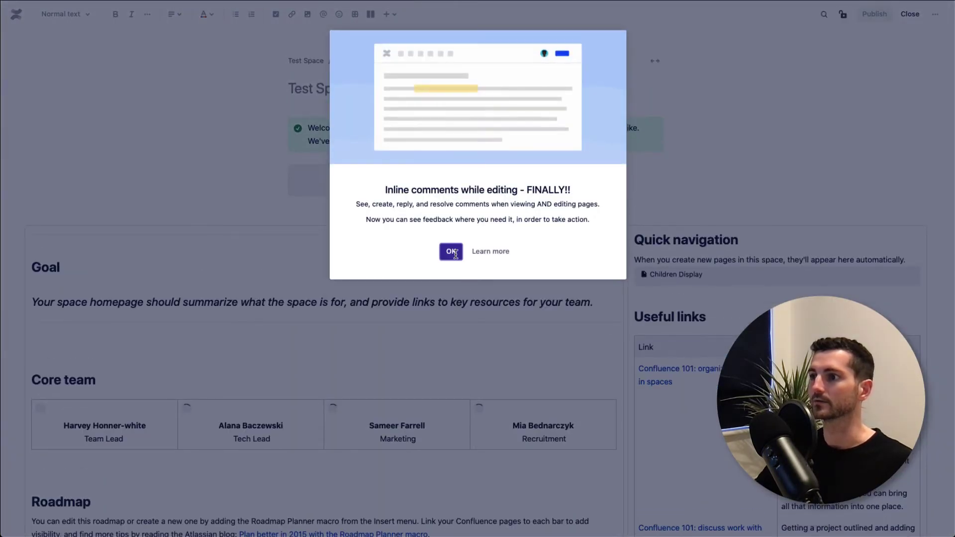
click(451, 252)
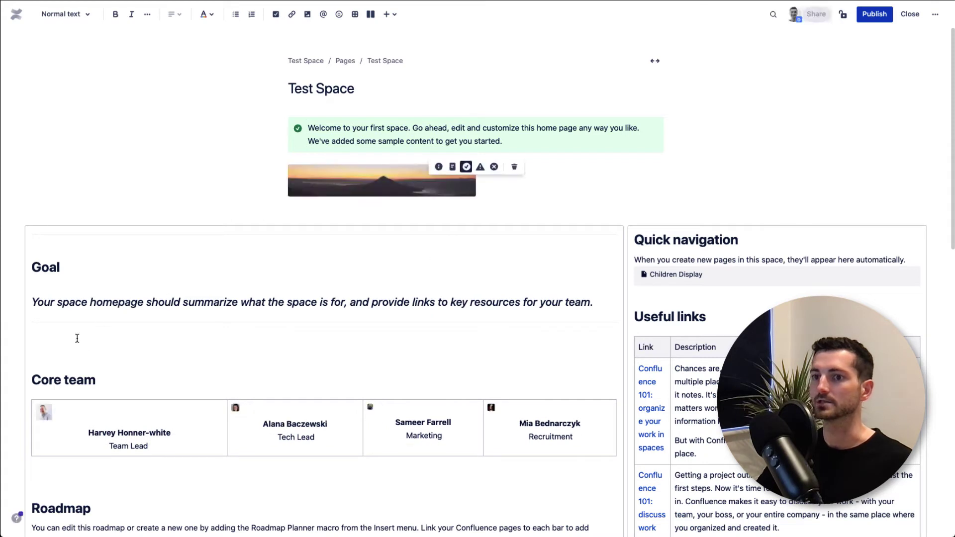
click(49, 336)
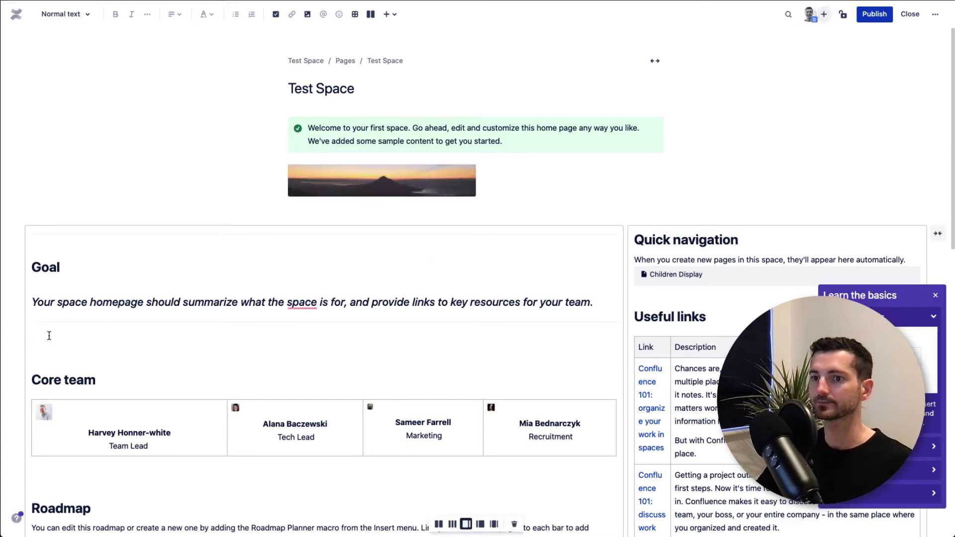
click(40, 341)
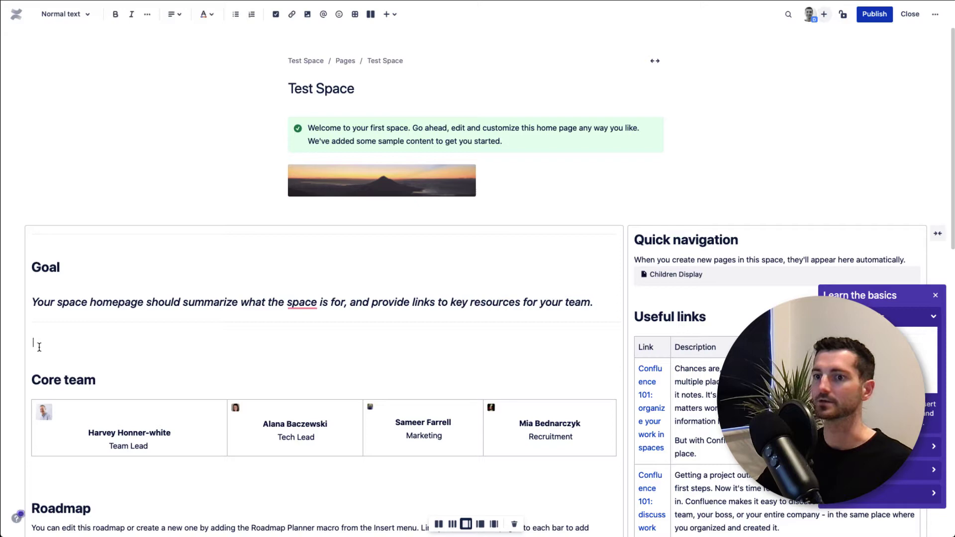
Insert a Trello Board macro using the copied Trello board URL, previewed and saved.
click(393, 16)
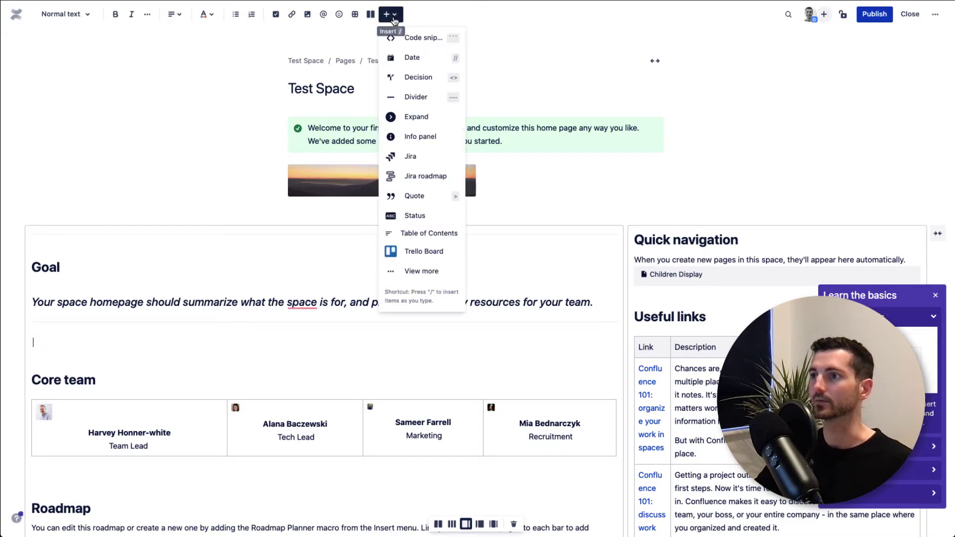
click(431, 257)
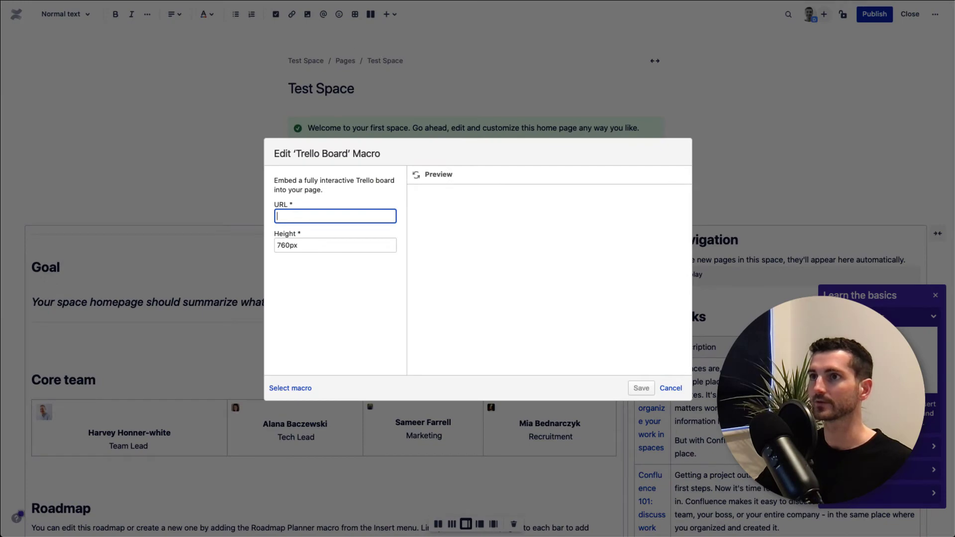
key(ctrl+Tab)
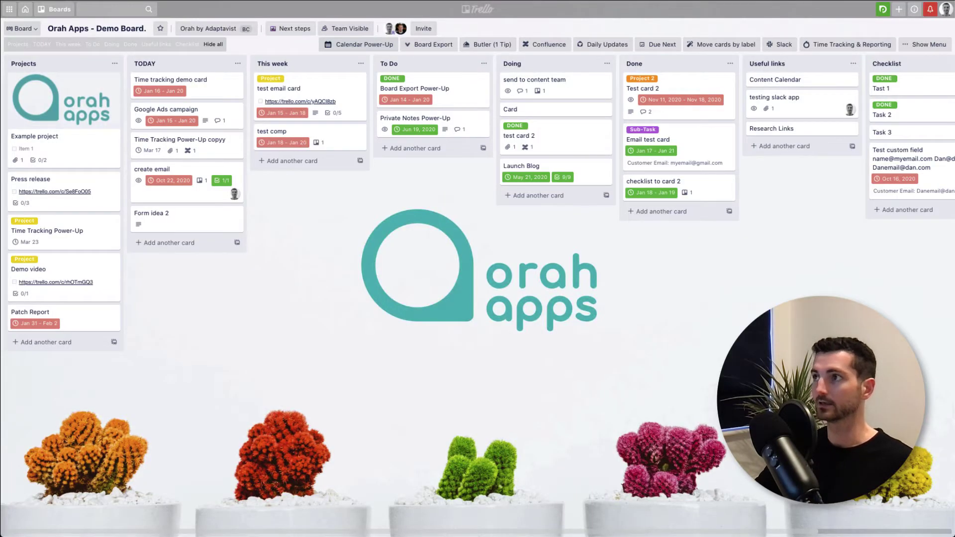
key(ctrl+Tab)
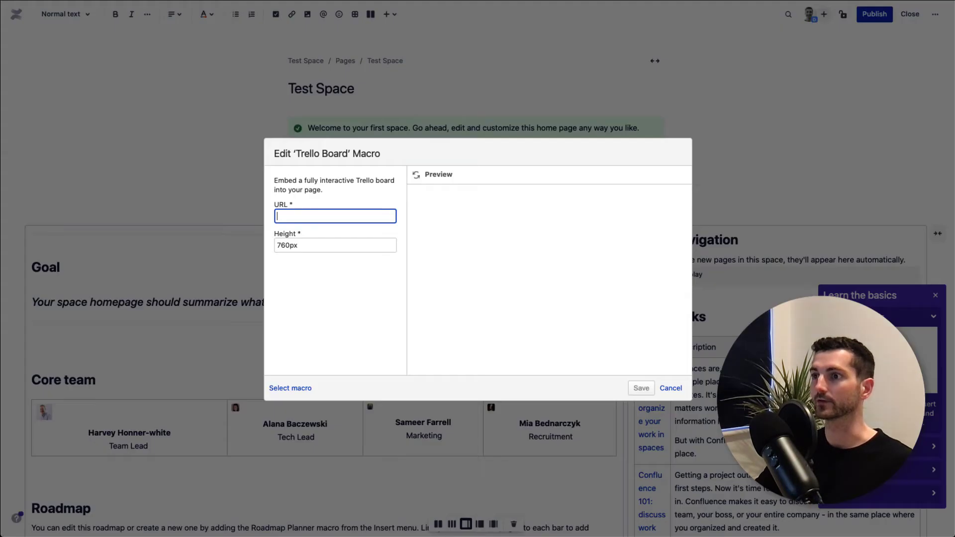
text(https://trello.com/b/Cr1VmVSE/orah-apps-demo-board)
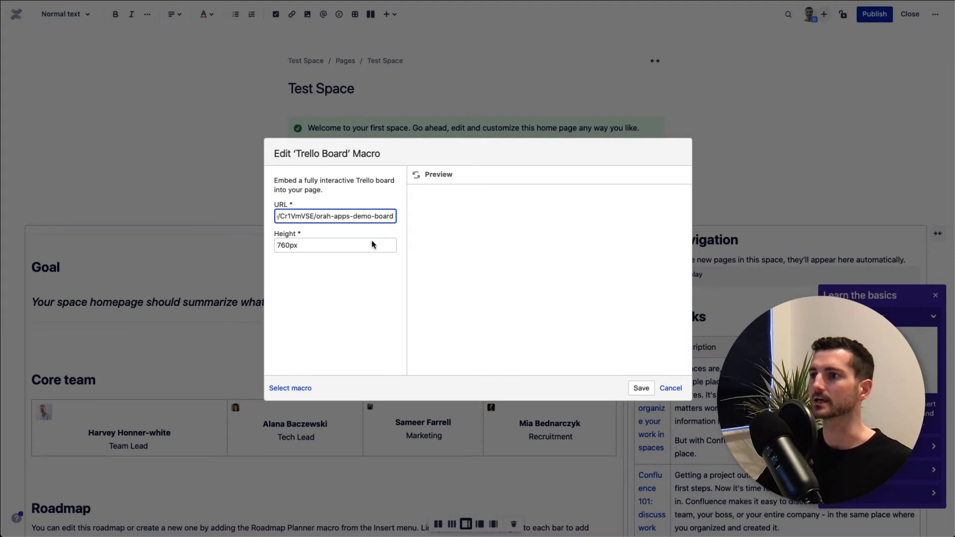
click(416, 176)
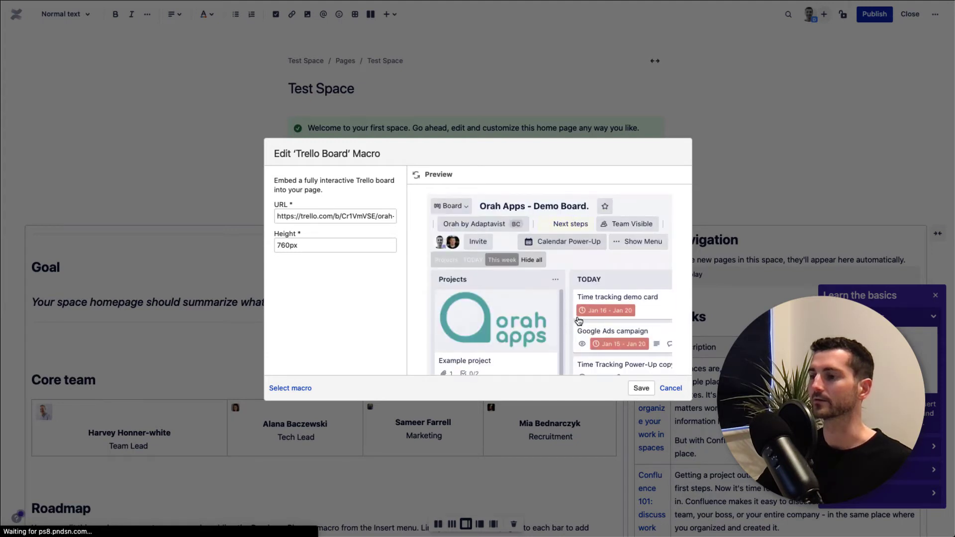
click(641, 391)
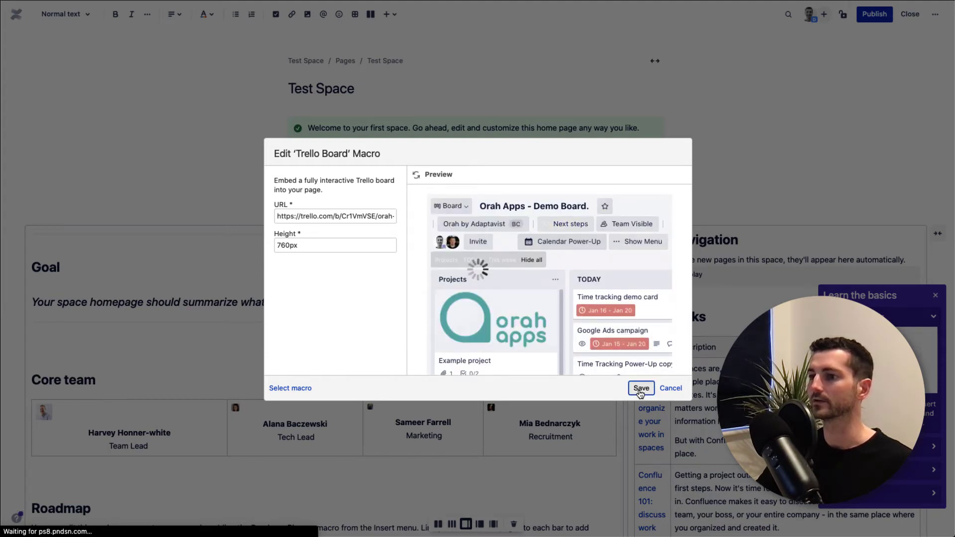
click(640, 390)
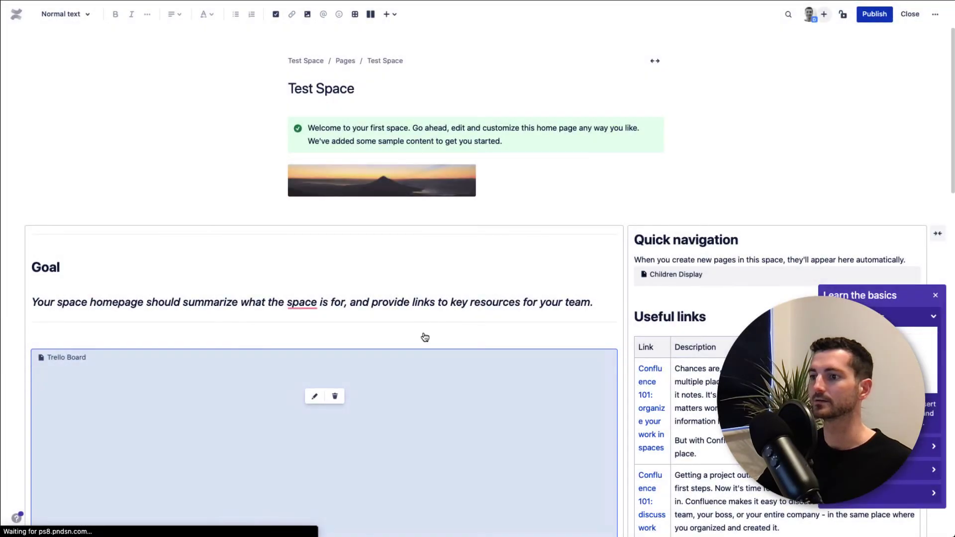
Publish the home page and dismiss the 'Learn the basics' getting-started panel.
scroll(419, 303, down, 3)
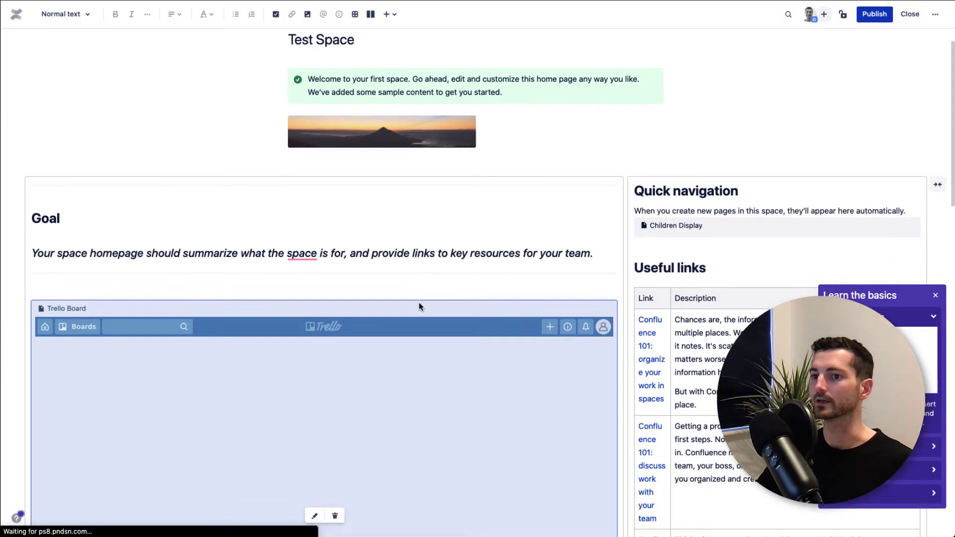
scroll(498, 298, down, 3)
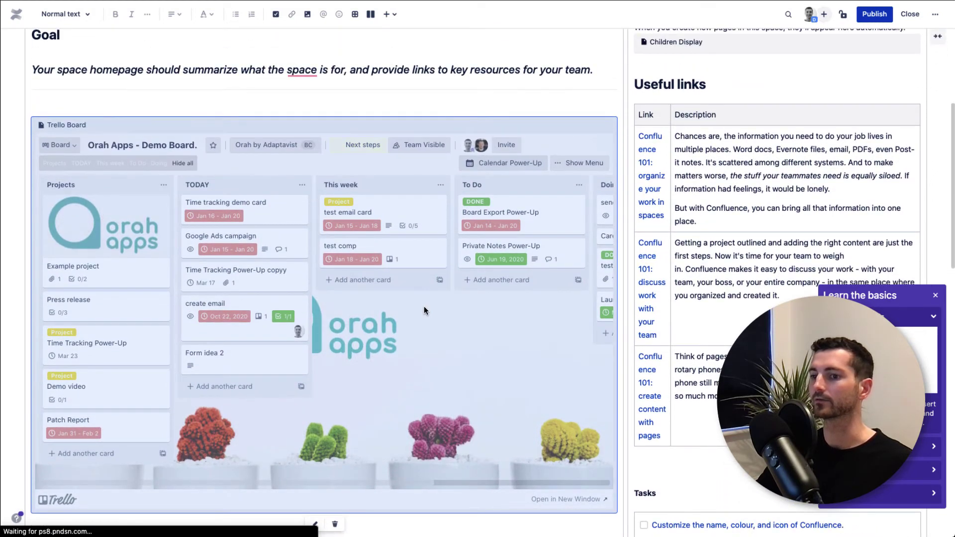
click(865, 16)
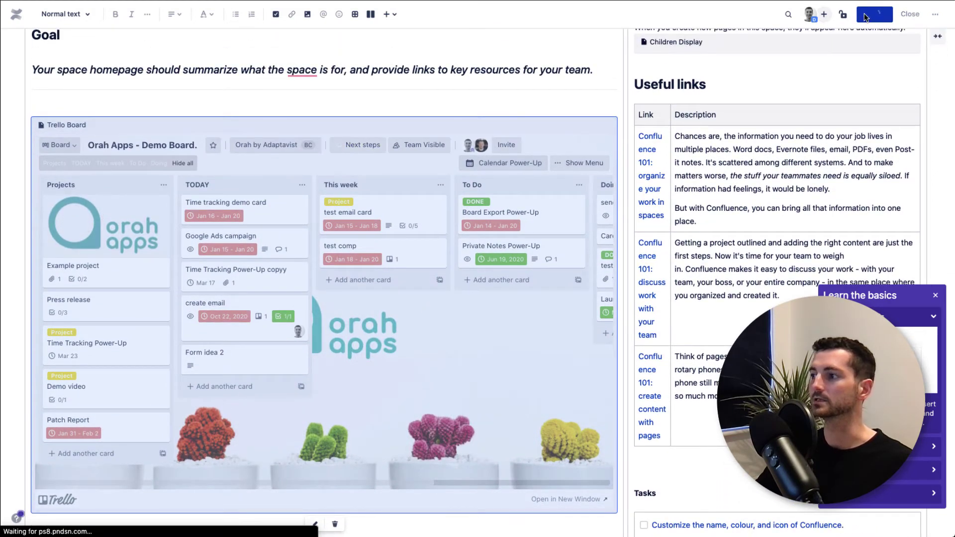
click(936, 297)
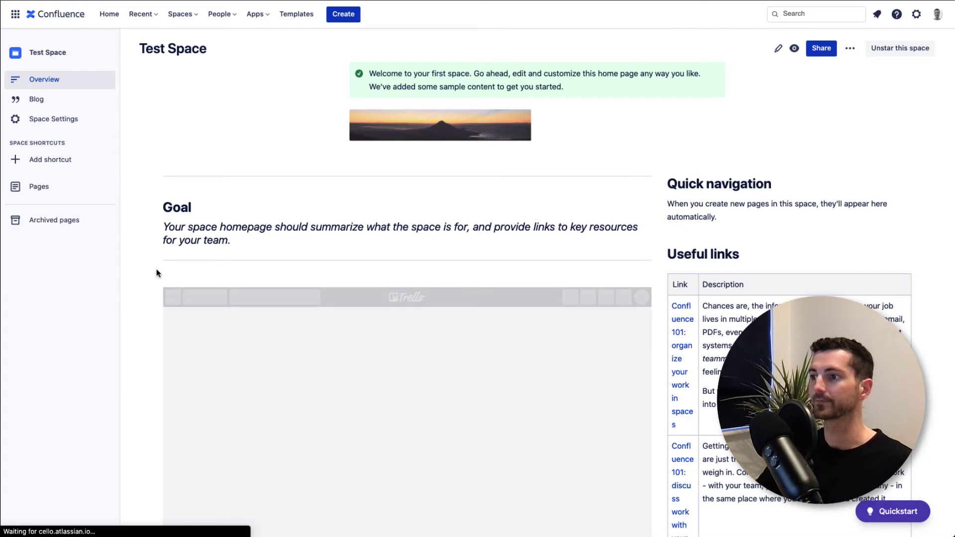
Drag Form idea 2 from TODAY into This week on the embedded board and open its details.
scroll(157, 273, down, 3)
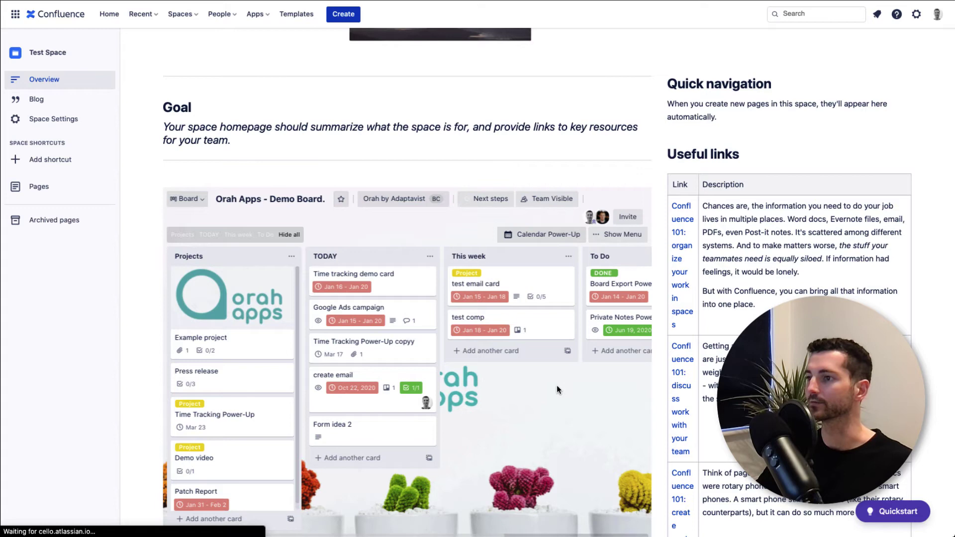
scroll(142, 268, down, 3)
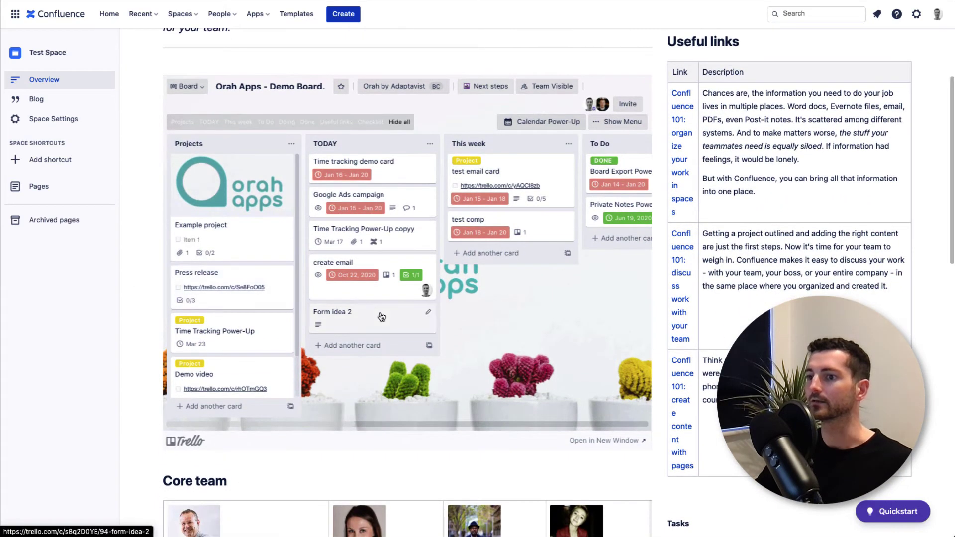
scroll(532, 356, right, 6)
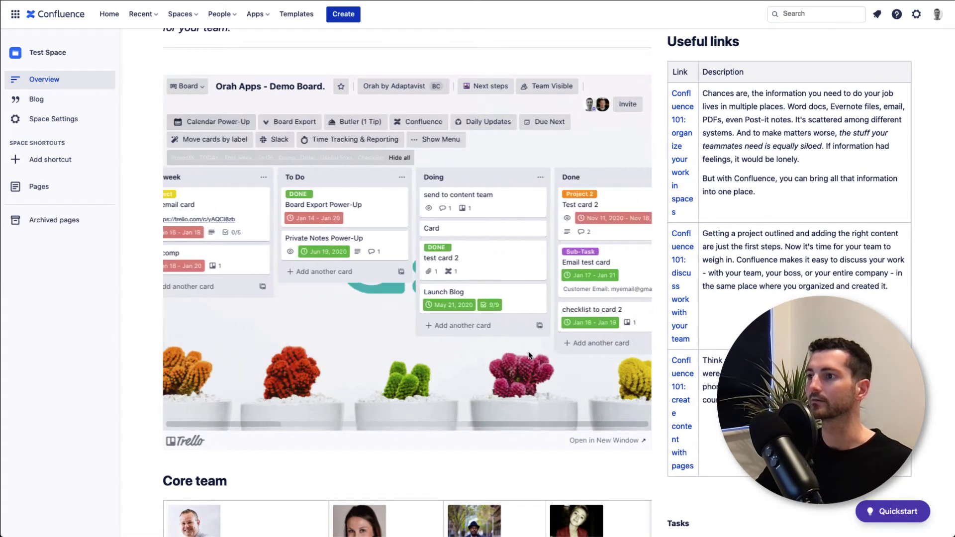
scroll(529, 355, left, 6)
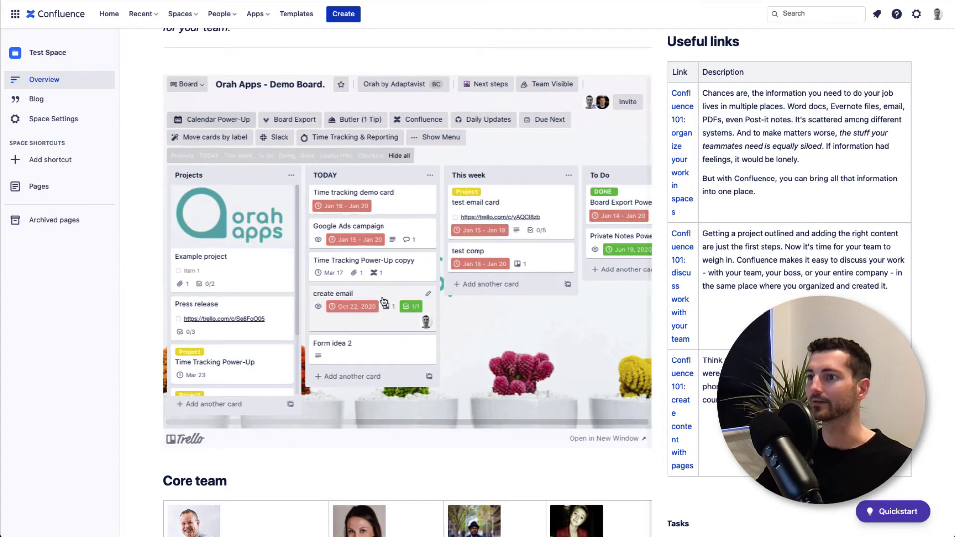
drag(379, 350, 486, 286)
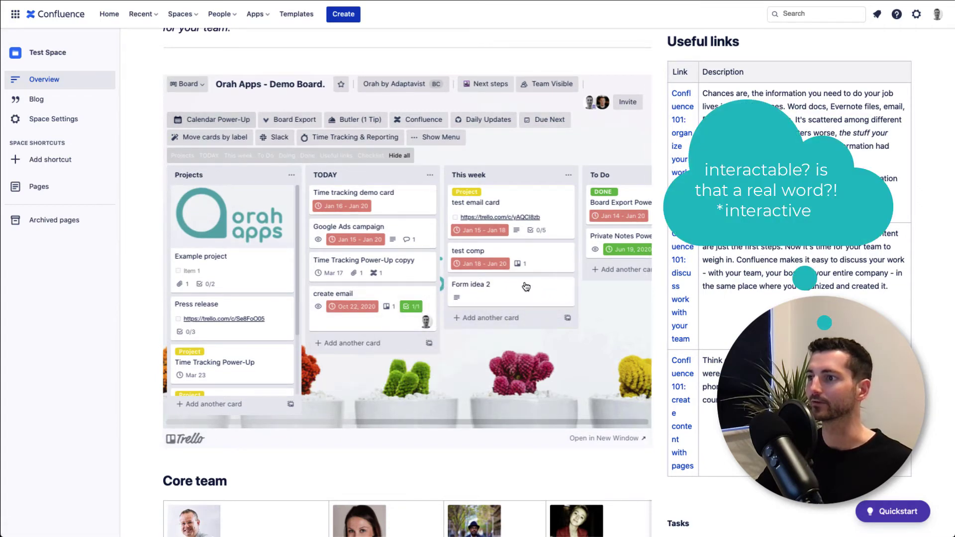
scroll(466, 357, right, 3)
scroll(467, 357, right, 3)
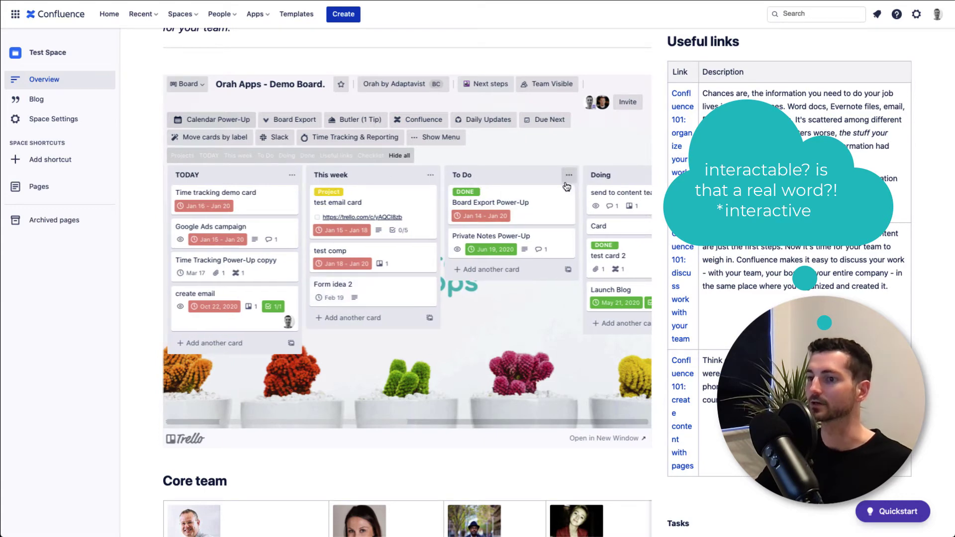
click(378, 291)
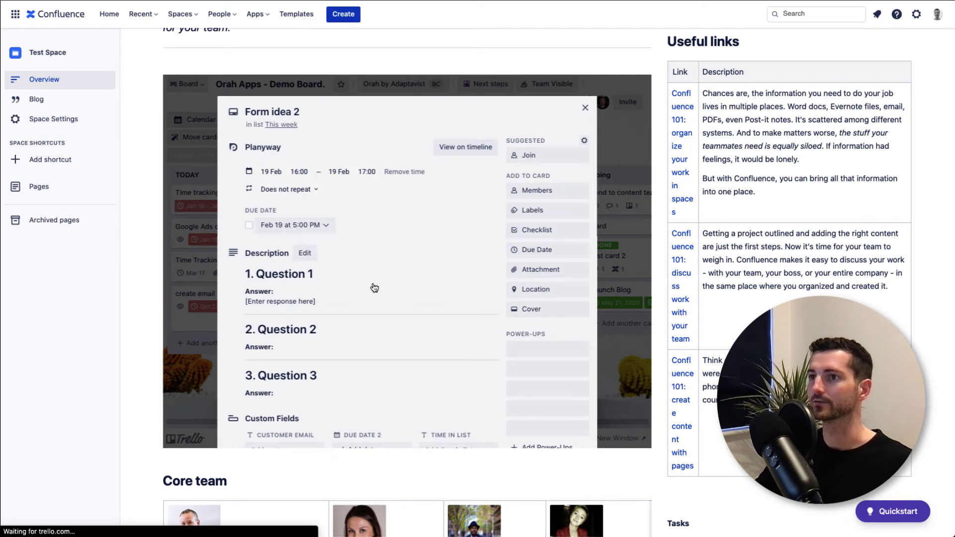
Close the Form idea 2 card details by clicking the dark overlay outside the modal.
scroll(378, 294, down, 5)
scroll(372, 287, up, 5)
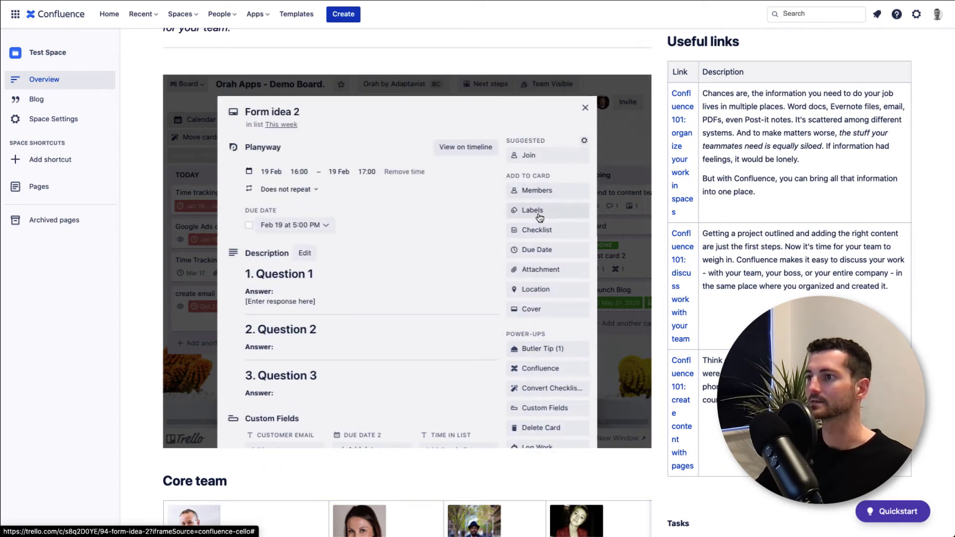
click(613, 369)
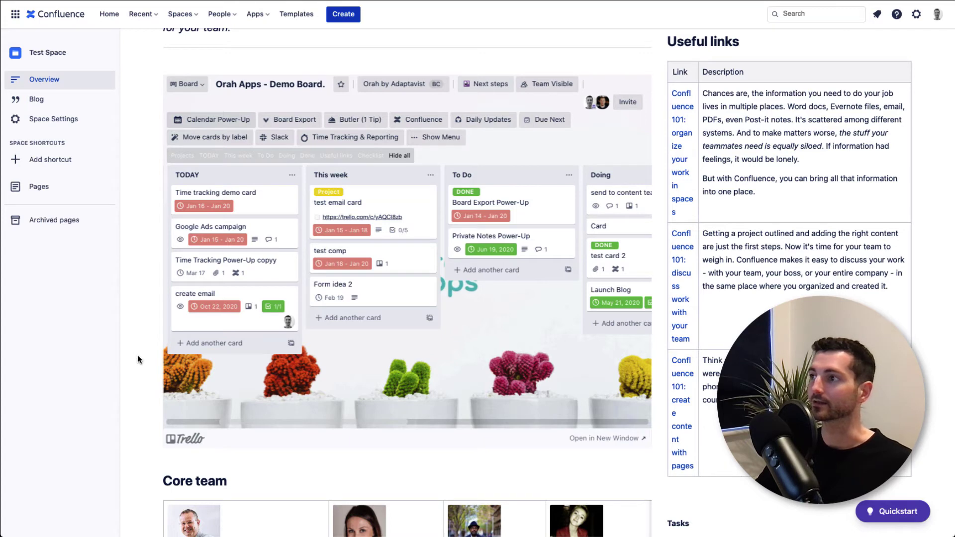
scroll(137, 354, up, 3)
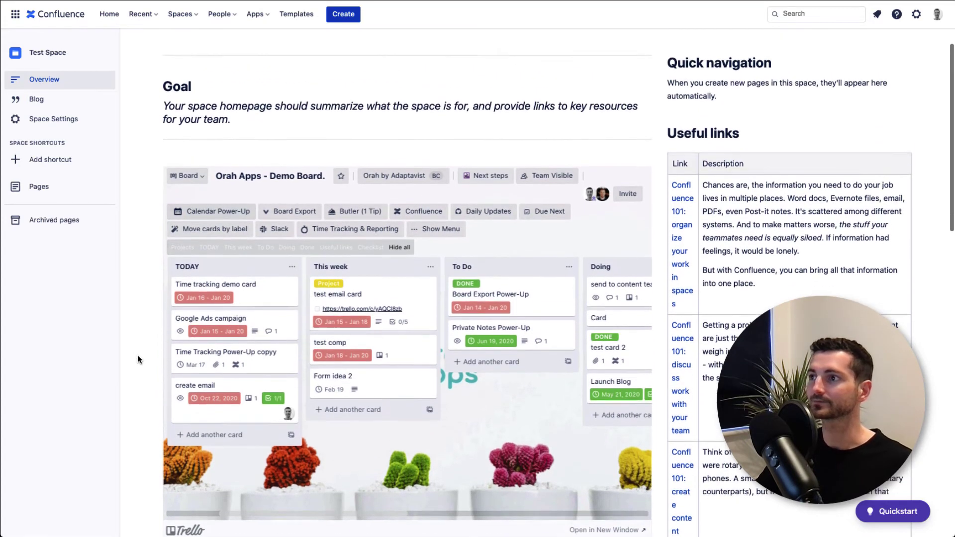
scroll(137, 354, up, 2)
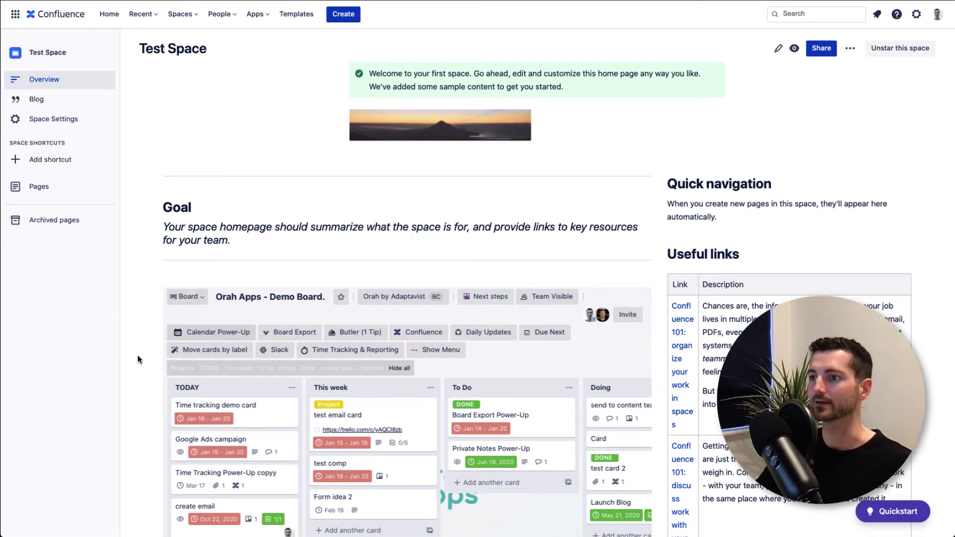
scroll(137, 359, down, 3)
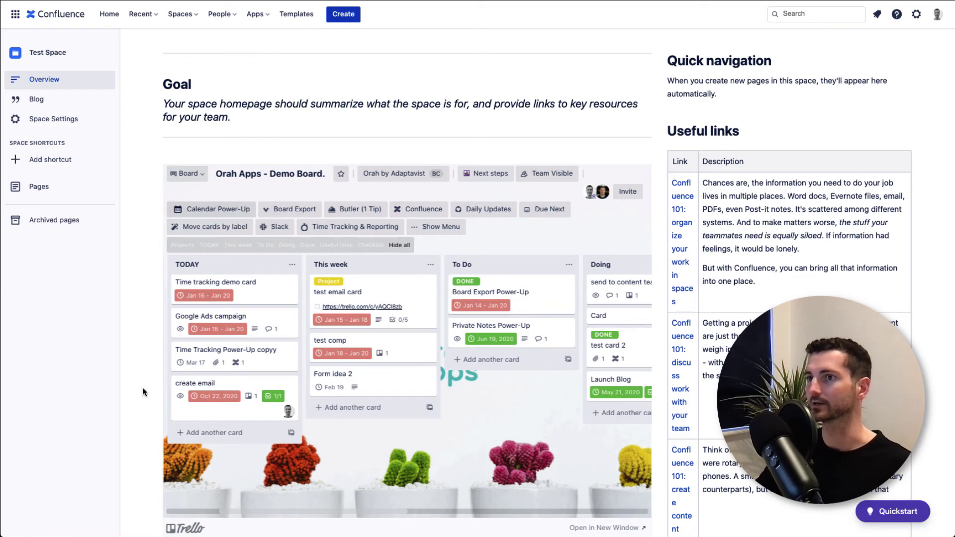
scroll(142, 388, down, 5)
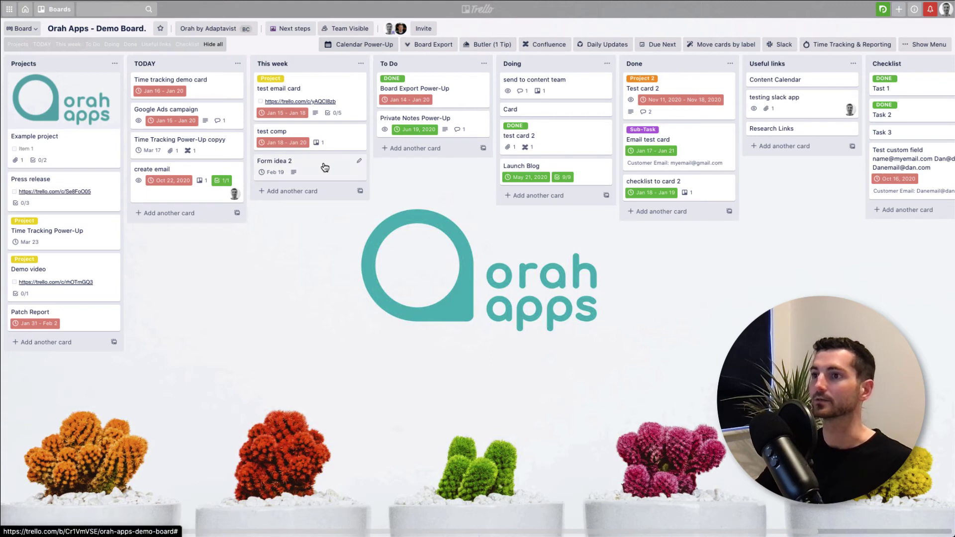
Attach the recent Confluence page 'test card 2' to Form idea 2 via its Confluence Power-Up.
click(324, 165)
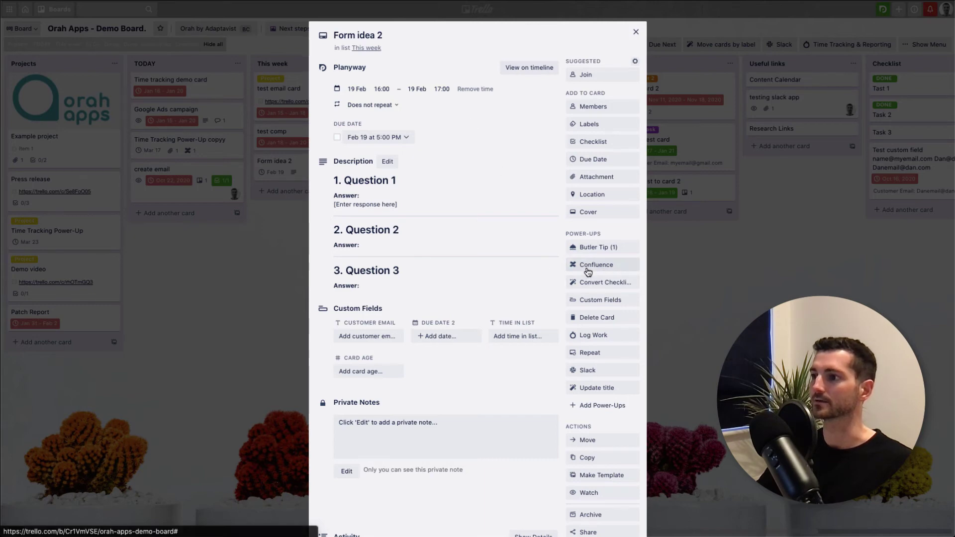
click(589, 271)
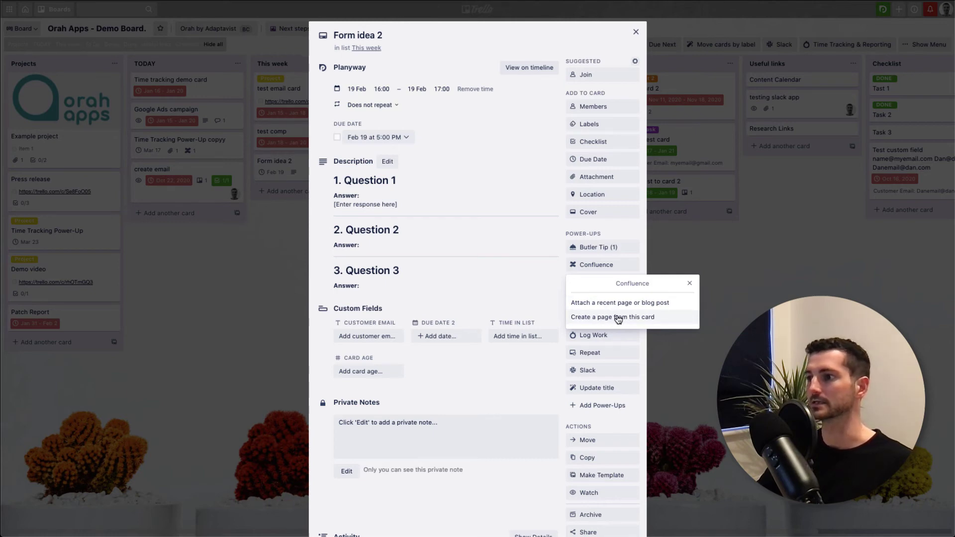
click(591, 307)
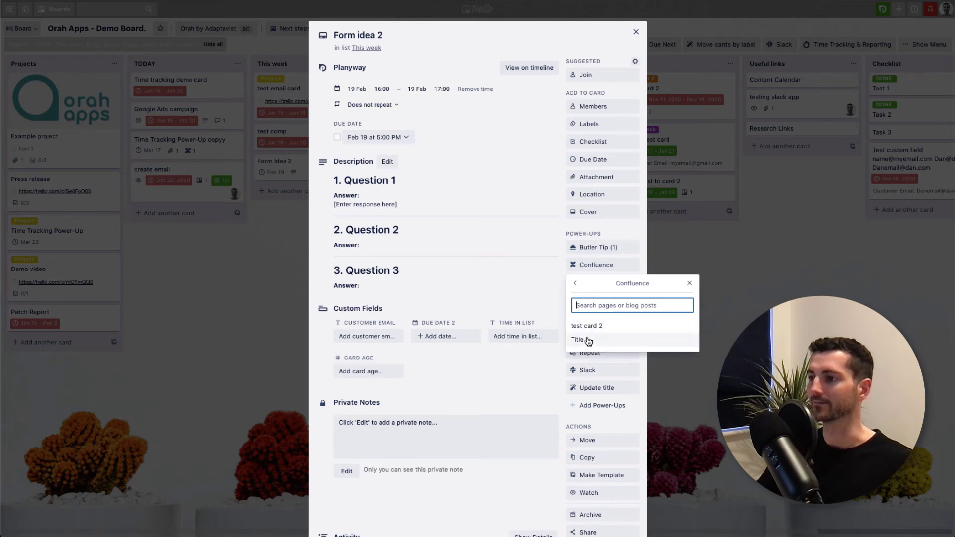
click(590, 330)
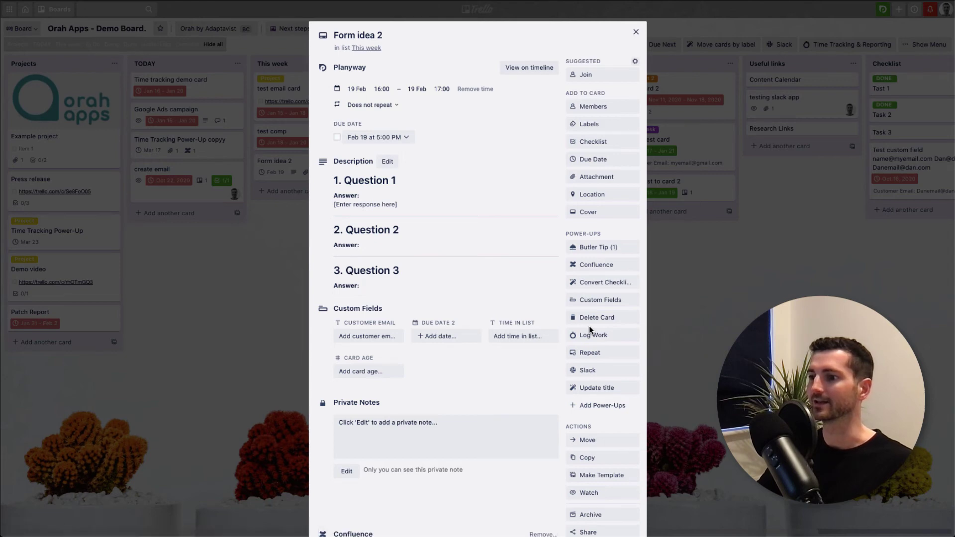
scroll(466, 289, down, 4)
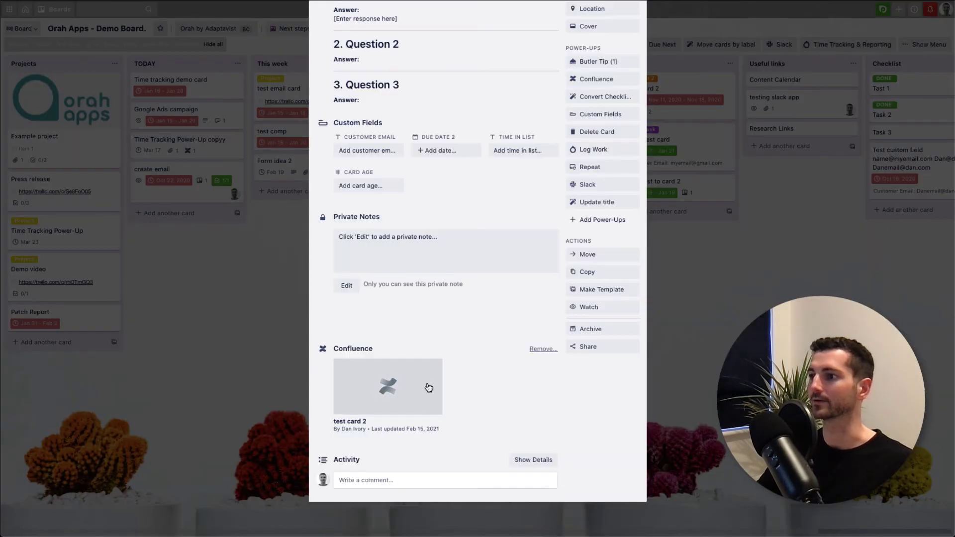
scroll(485, 366, up, 2)
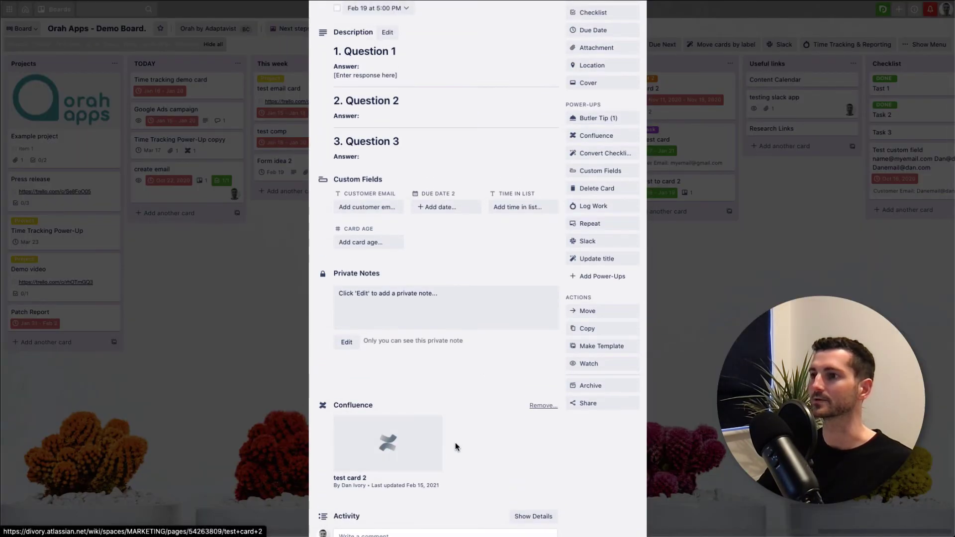
scroll(470, 412, up, 1)
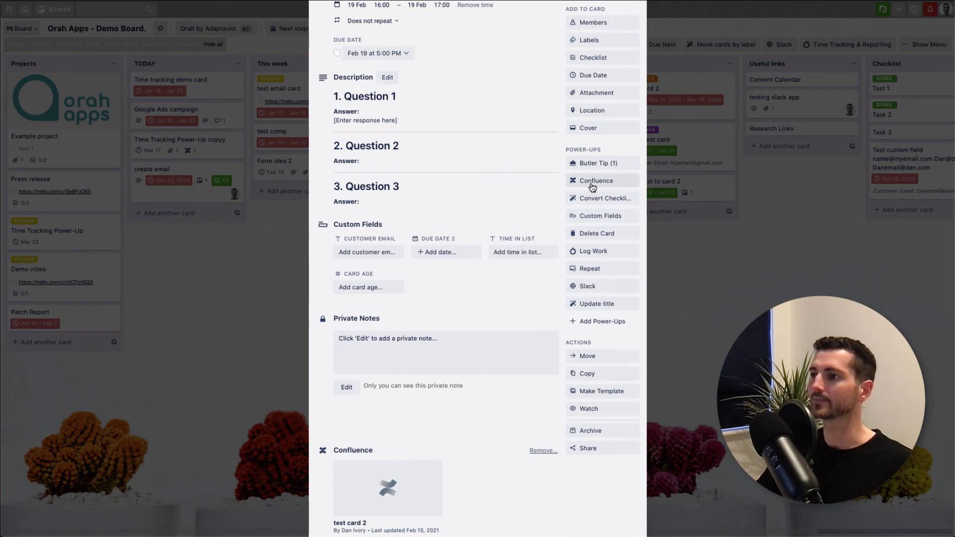
Search the board's Power-Ups for 'conflu' and view the Confluence Cloud Power-Up details.
click(699, 293)
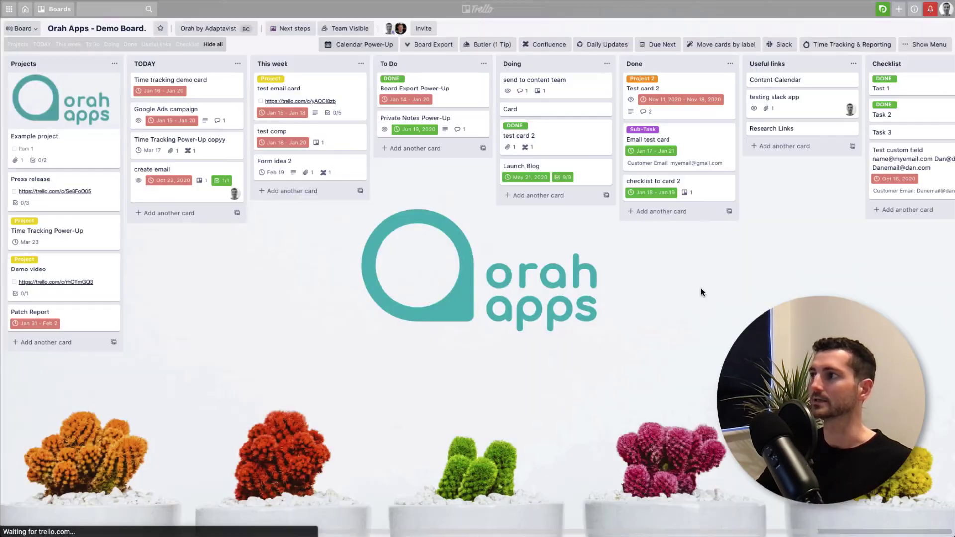
click(922, 44)
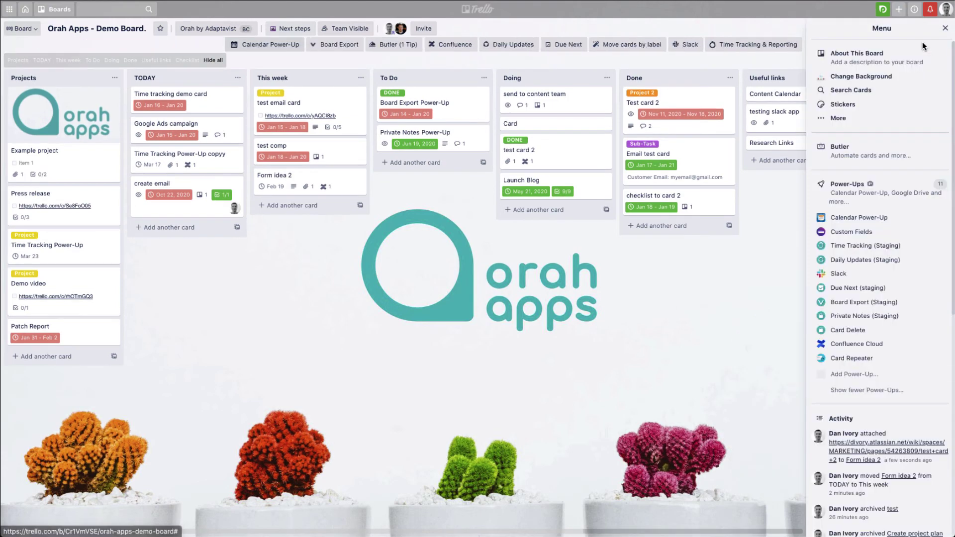
click(846, 382)
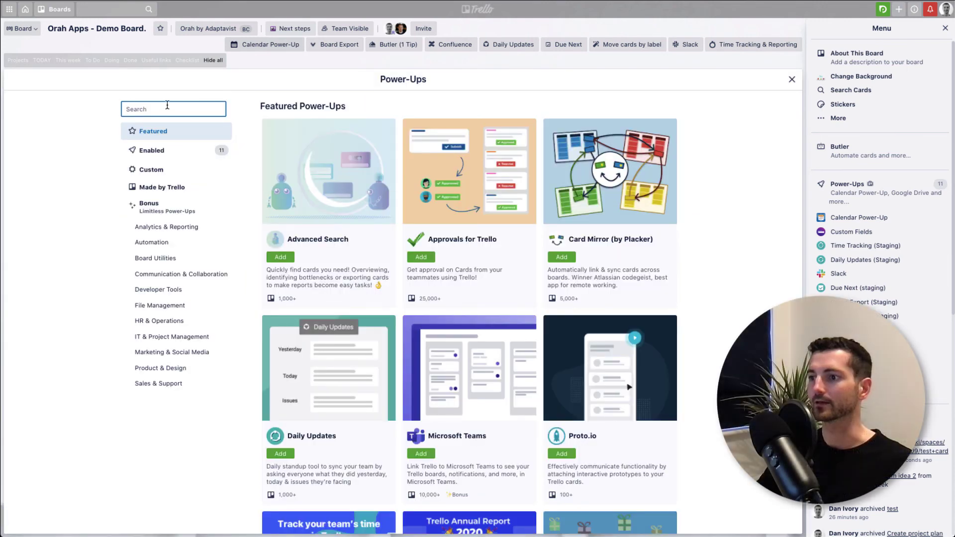
text(conflu)
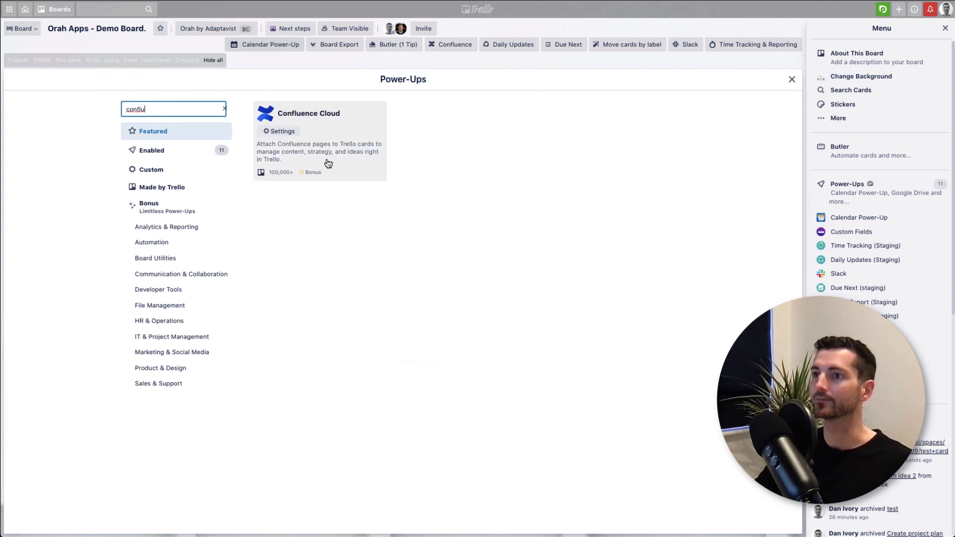
click(320, 154)
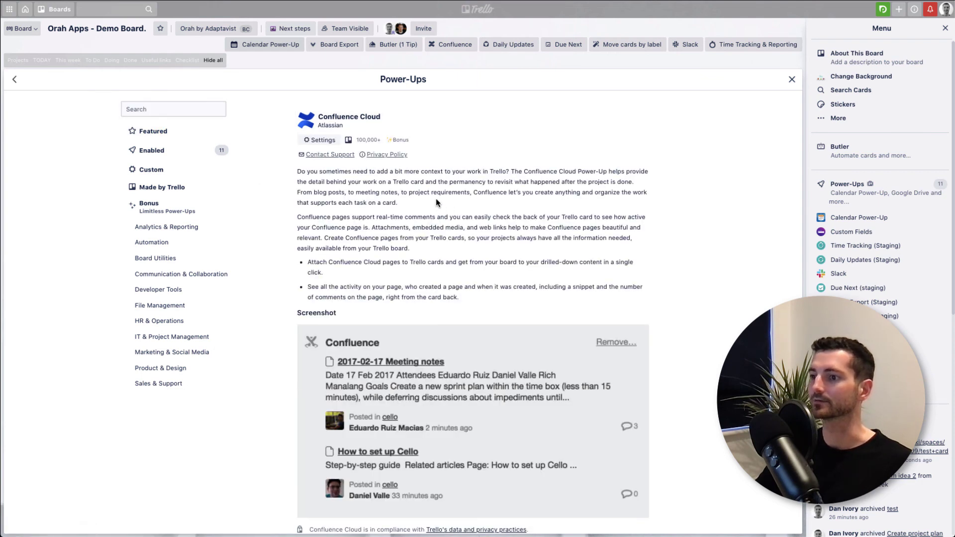
scroll(435, 199, down, 1)
scroll(436, 199, up, 1)
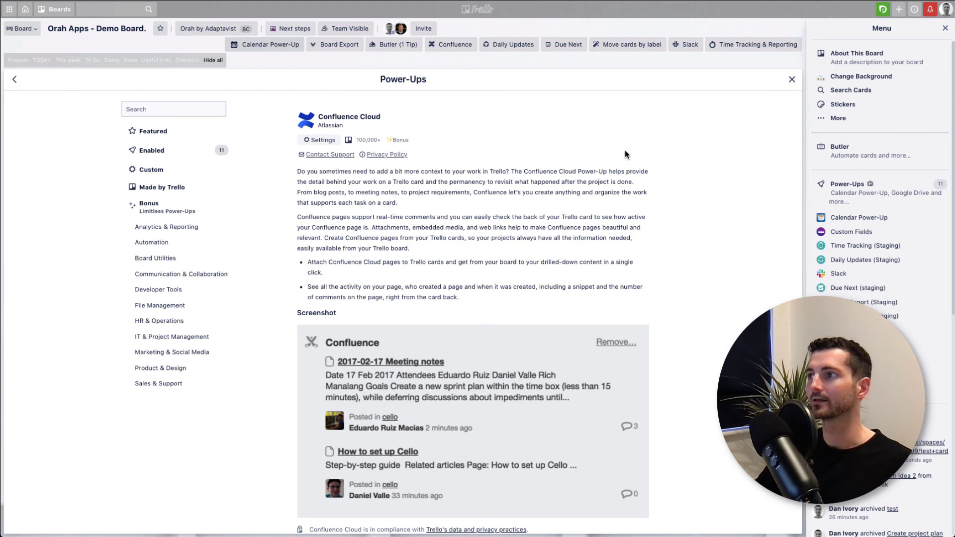
click(792, 81)
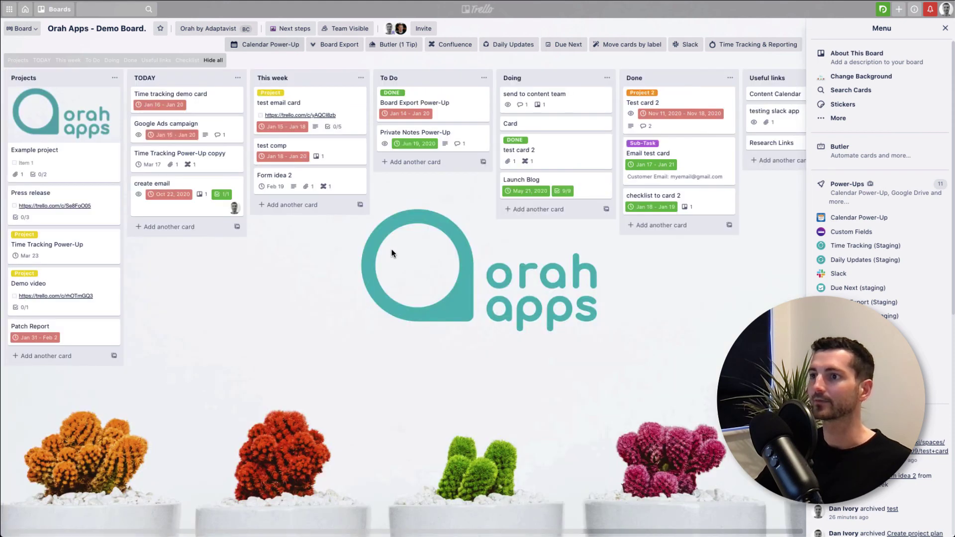